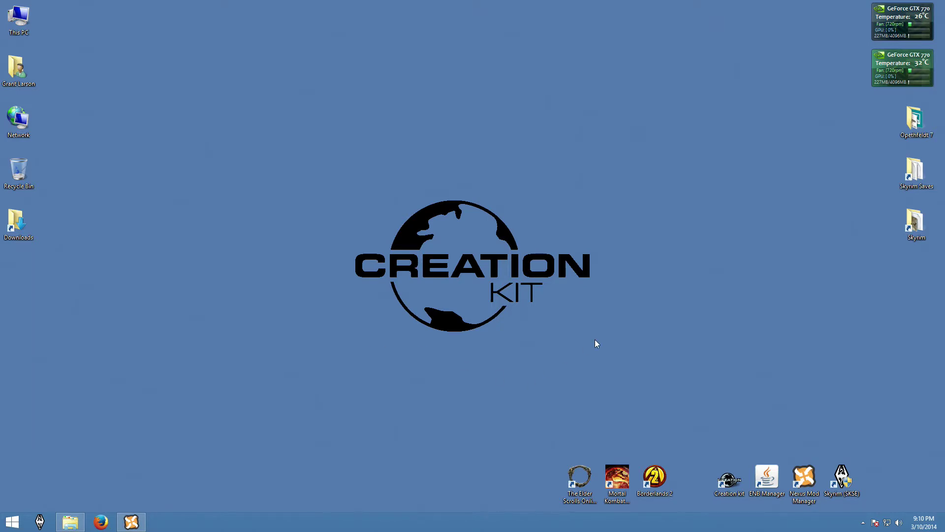
Step: Open the Steam game library from the Steam tray icon's quick menu
{"action": "left_click", "coordinate": [864, 523]}
{"action": "right_click", "coordinate": [862, 454]}
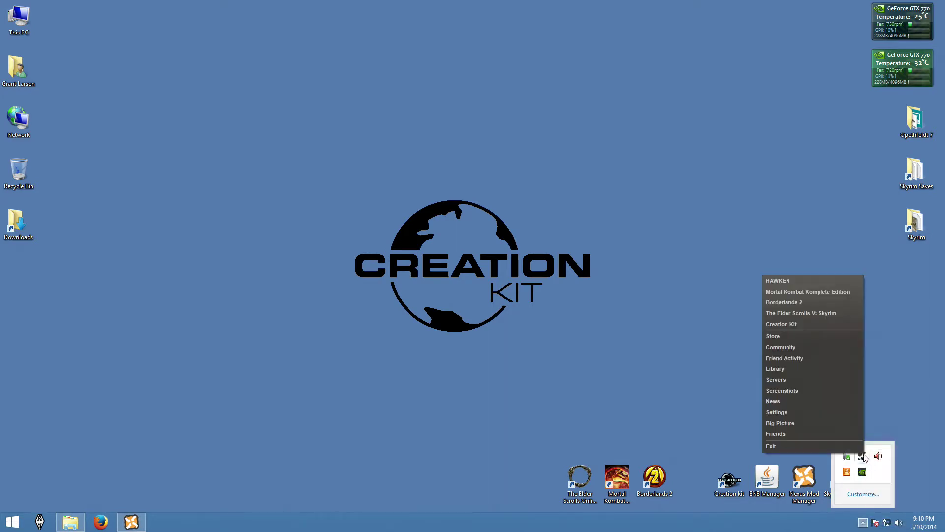
{"action": "left_click", "coordinate": [814, 369]}
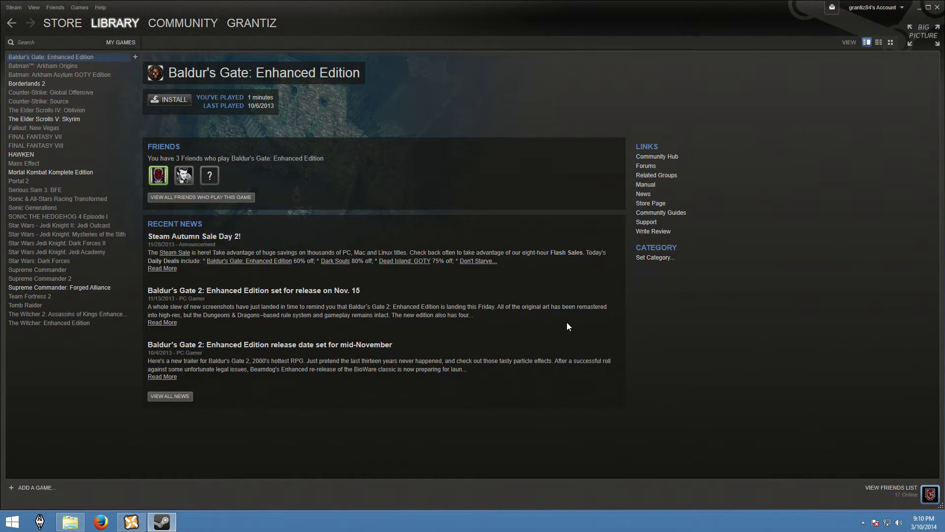
Step: Filter the library to Tools and select the Creation Kit entry
{"action": "left_click", "coordinate": [122, 43]}
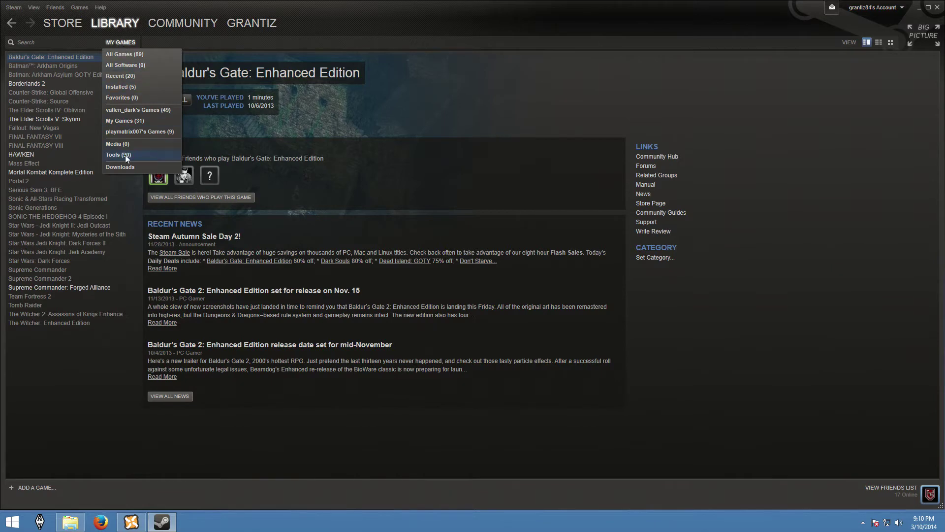
{"action": "left_click", "coordinate": [138, 155]}
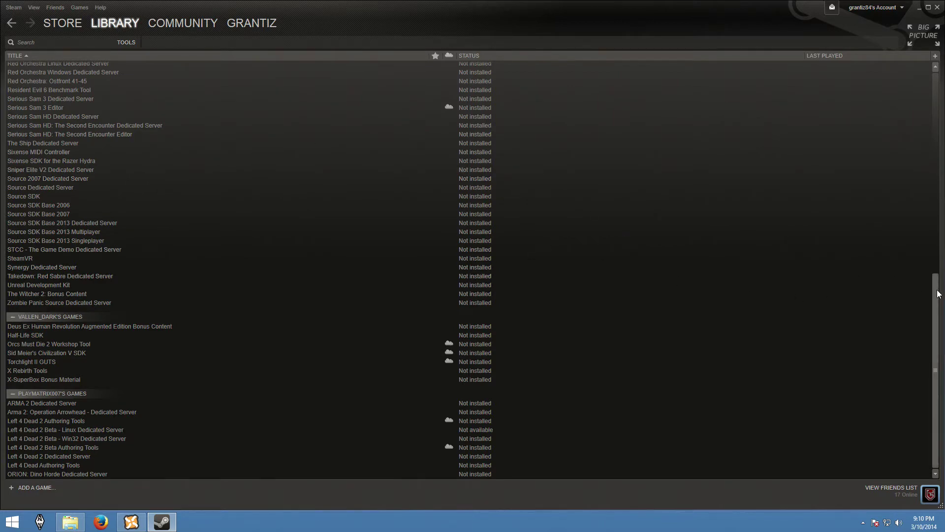
{"action": "key", "text": "Home"}
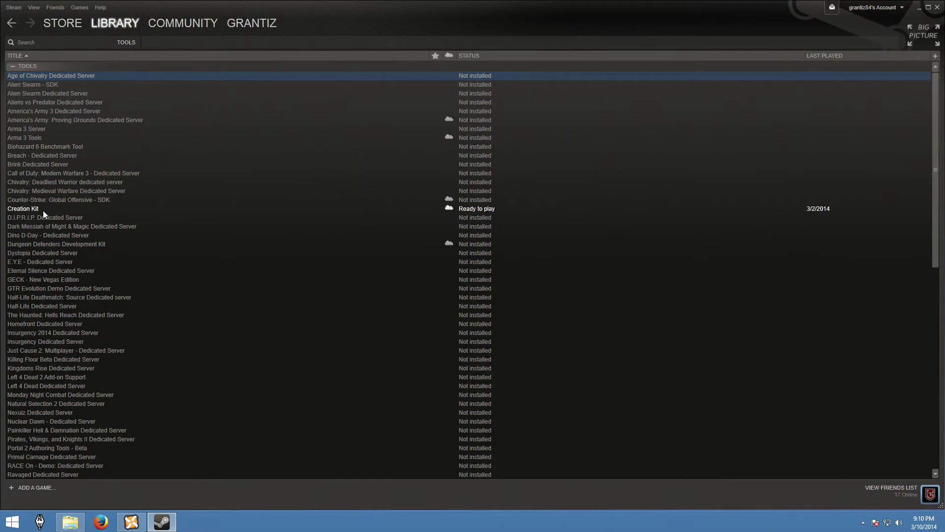
{"action": "left_click", "coordinate": [69, 209]}
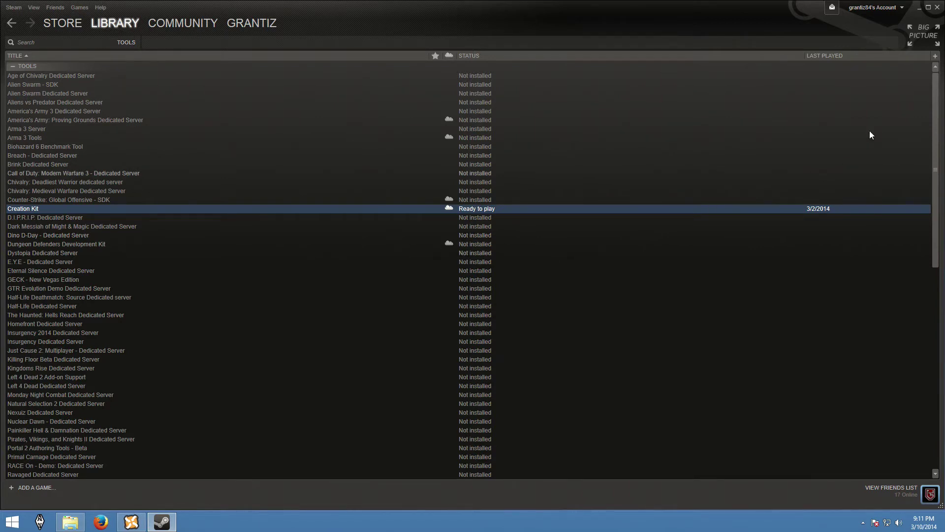
Step: Close the Steam window
{"action": "left_click", "coordinate": [938, 8]}
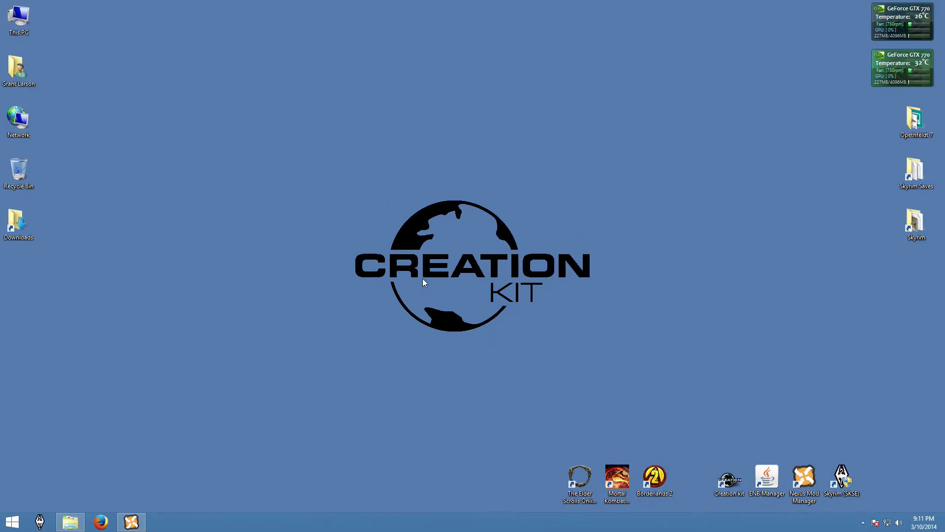
Step: Restore the Skyrim folder window and open SkyrimEditor.ini in Notepad
{"action": "mouse_move", "coordinate": [73, 524]}
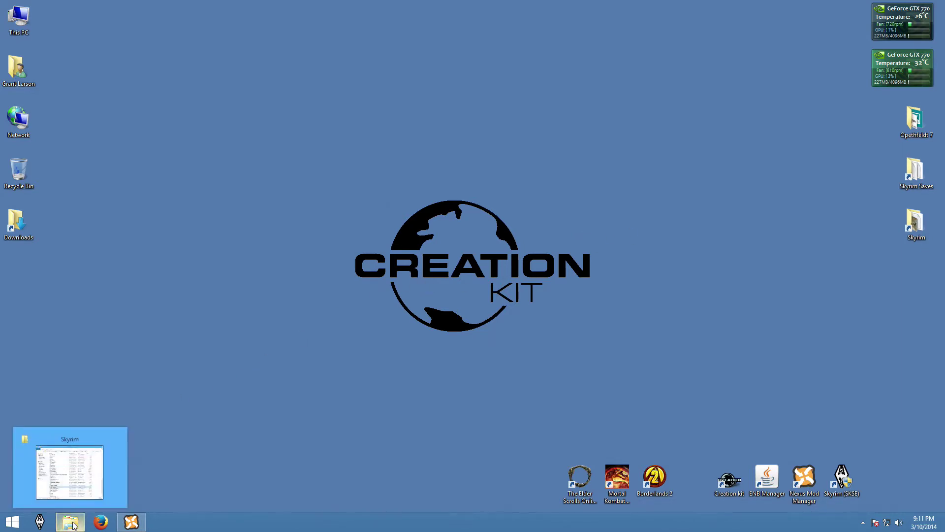
{"action": "left_click", "coordinate": [74, 525]}
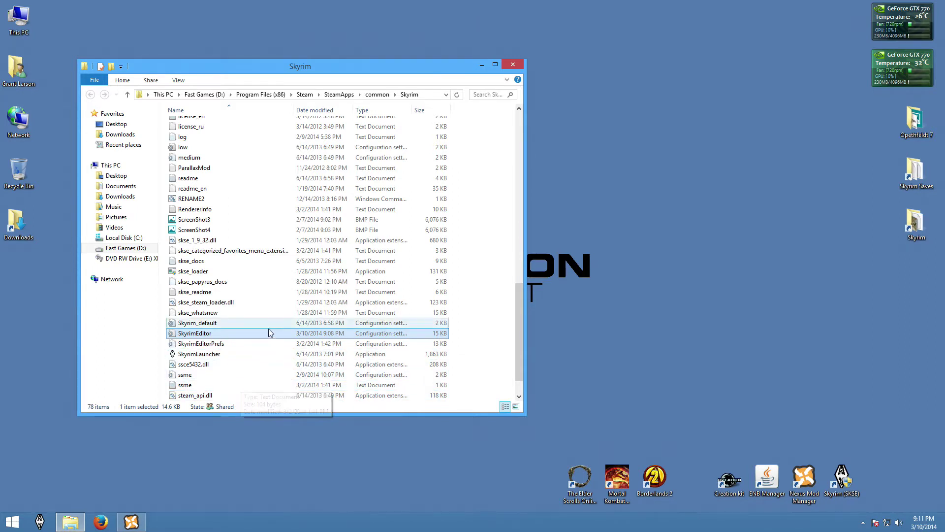
{"action": "scroll", "coordinate": [259, 347], "scroll_direction": "down", "scroll_amount": 1}
{"action": "scroll", "coordinate": [258, 345], "scroll_direction": "up", "scroll_amount": 4}
{"action": "scroll", "coordinate": [257, 345], "scroll_direction": "up", "scroll_amount": 9}
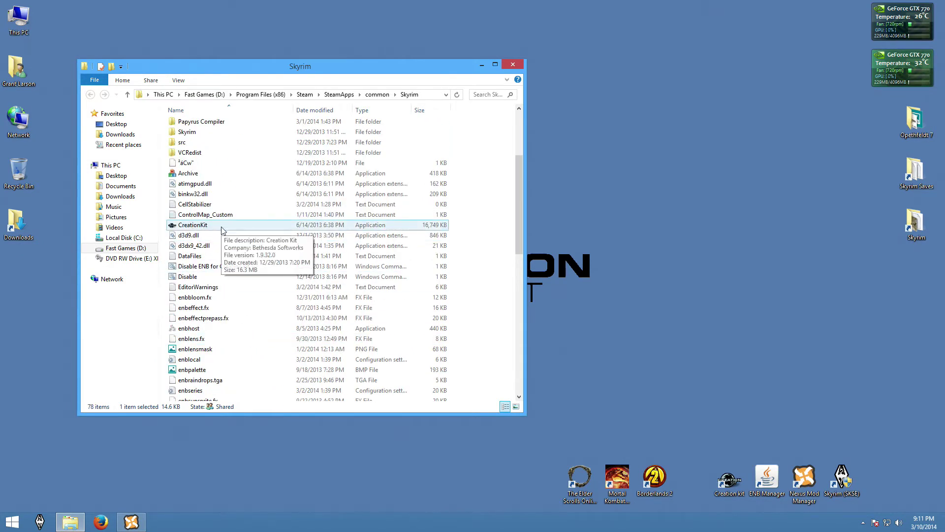
{"action": "scroll", "coordinate": [251, 331], "scroll_direction": "down", "scroll_amount": 9}
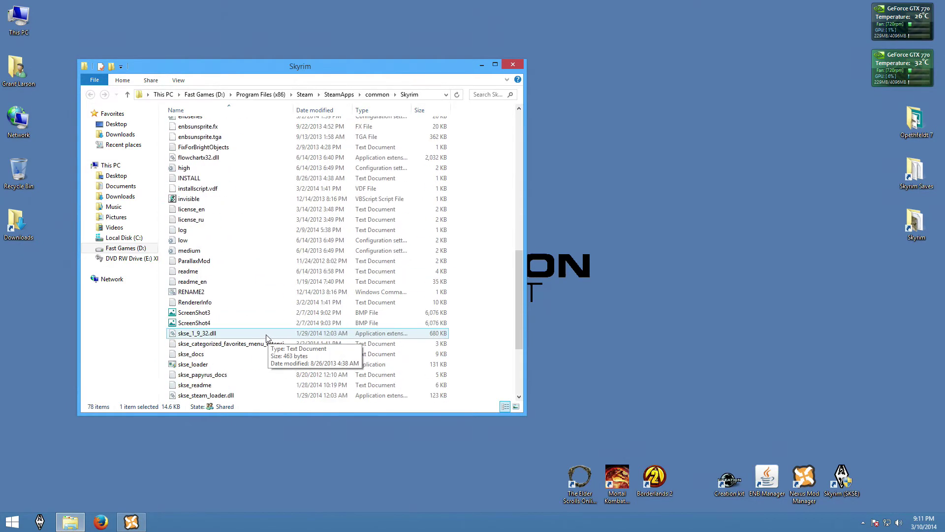
{"action": "scroll", "coordinate": [267, 338], "scroll_direction": "down", "scroll_amount": 3}
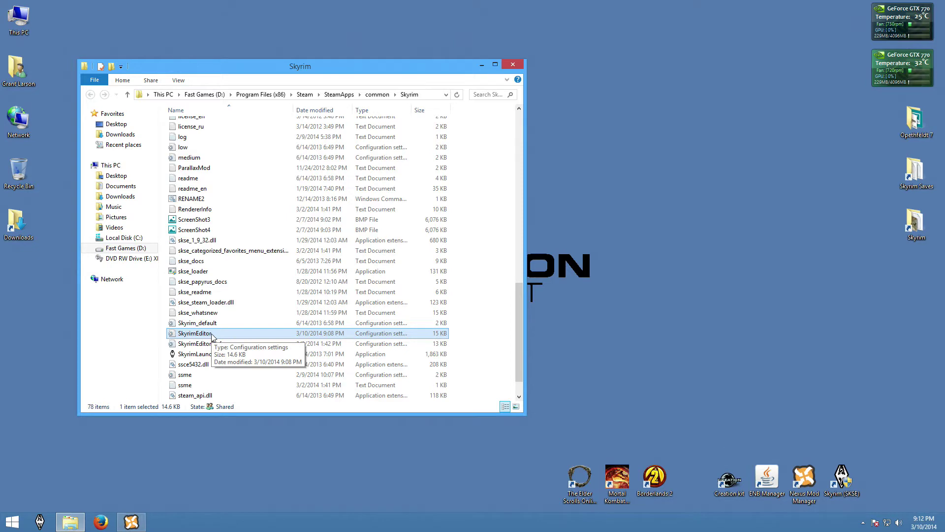
{"action": "double_click", "coordinate": [207, 333]}
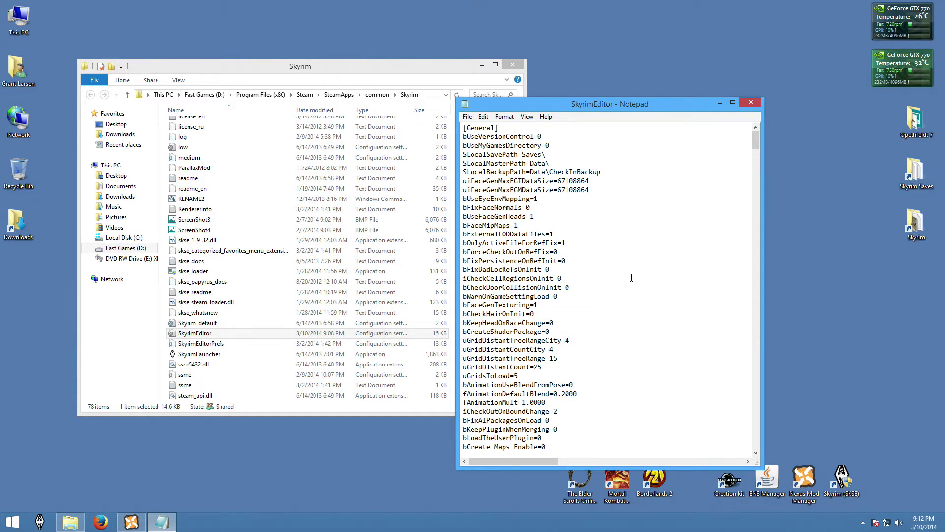
Step: Check Skyrim.esm at the top of Nexus Mod Manager's plugin list, then minimise the manager
{"action": "left_click", "coordinate": [197, 451]}
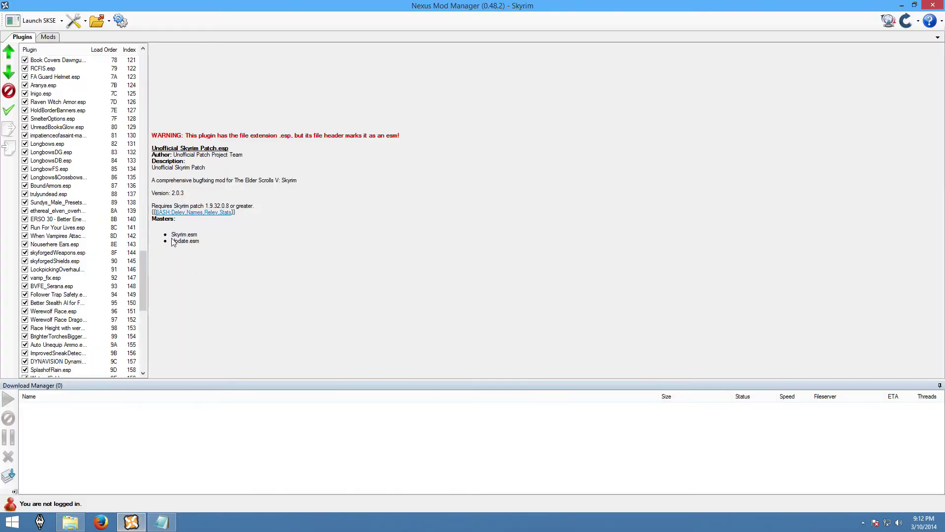
{"action": "left_click_drag", "start_coordinate": [147, 276], "coordinate": [160, 79]}
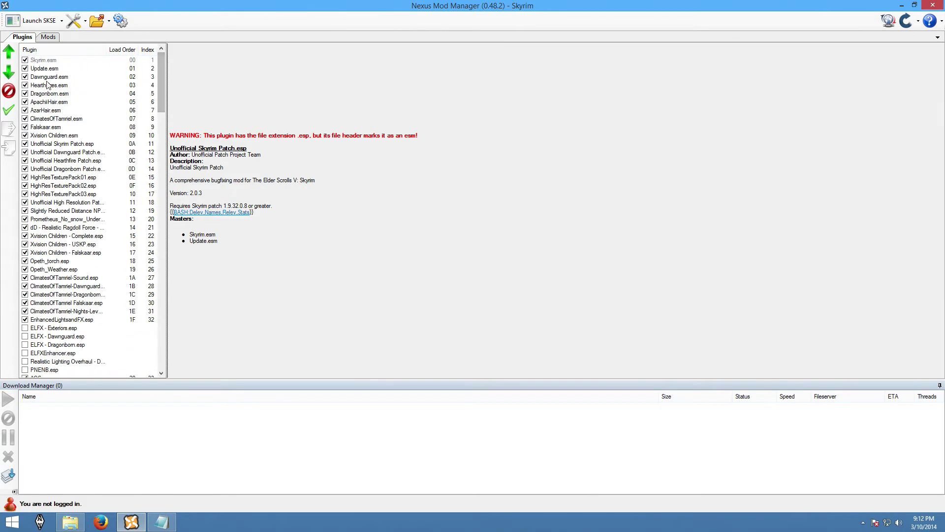
{"action": "left_click", "coordinate": [40, 60]}
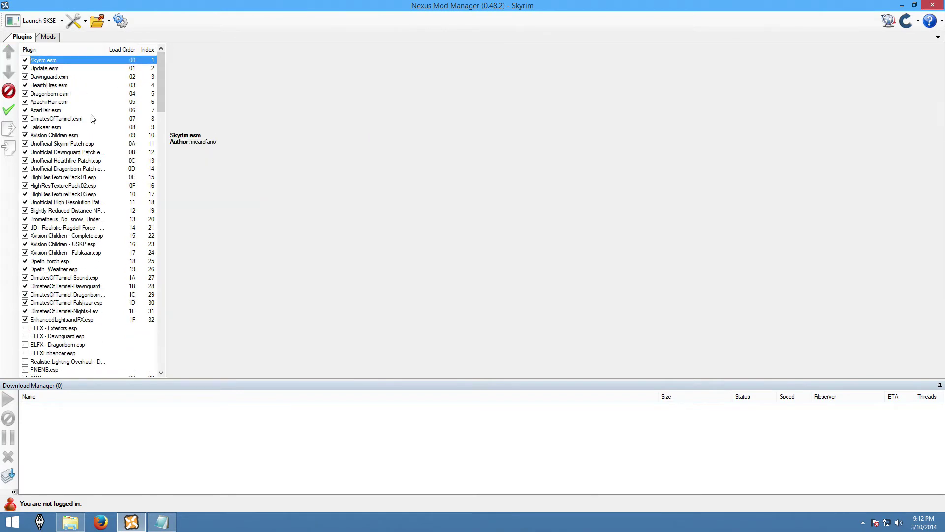
{"action": "left_click", "coordinate": [902, 5]}
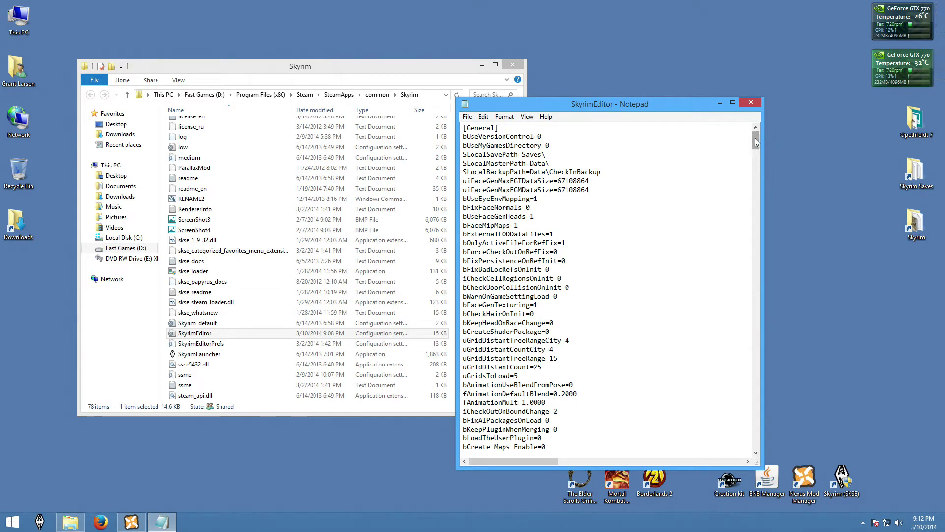
{"action": "left_click_drag", "start_coordinate": [754, 137], "coordinate": [751, 160]}
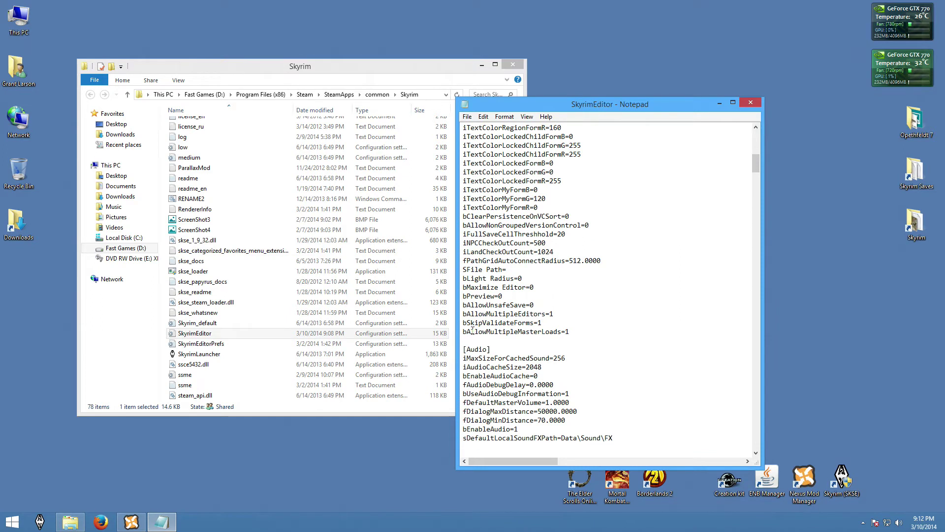
{"action": "left_click_drag", "start_coordinate": [463, 331], "coordinate": [581, 330]}
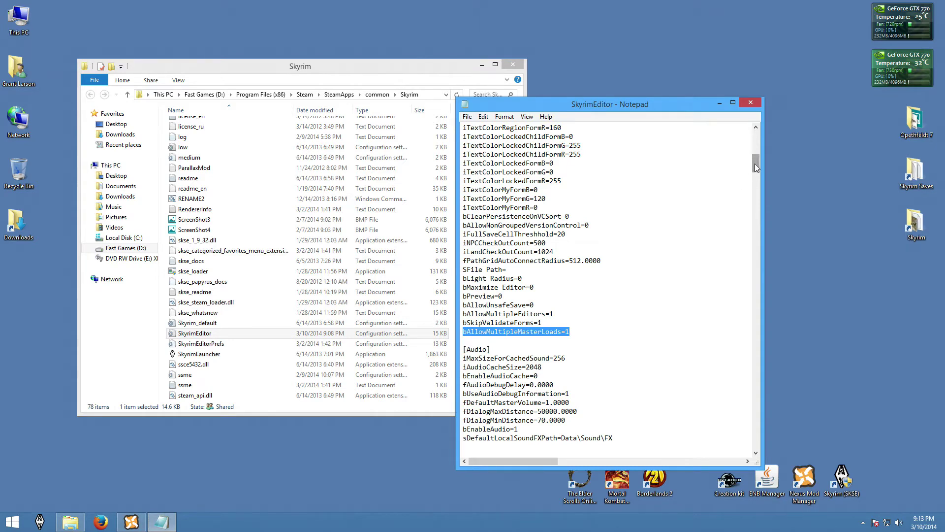
{"action": "left_click_drag", "start_coordinate": [755, 163], "coordinate": [762, 416]}
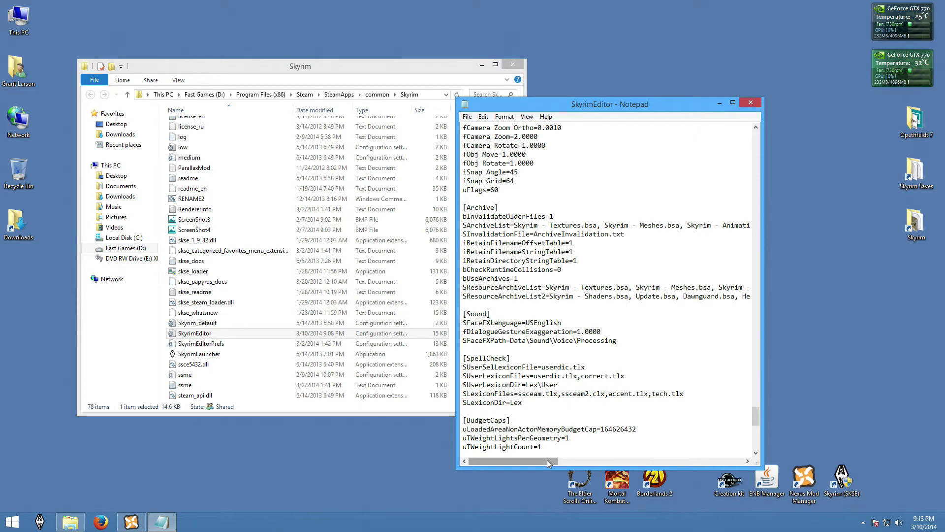
Step: Save the edited SkyrimEditor.ini settings file in Notepad
{"action": "left_click_drag", "start_coordinate": [547, 462], "coordinate": [568, 463]}
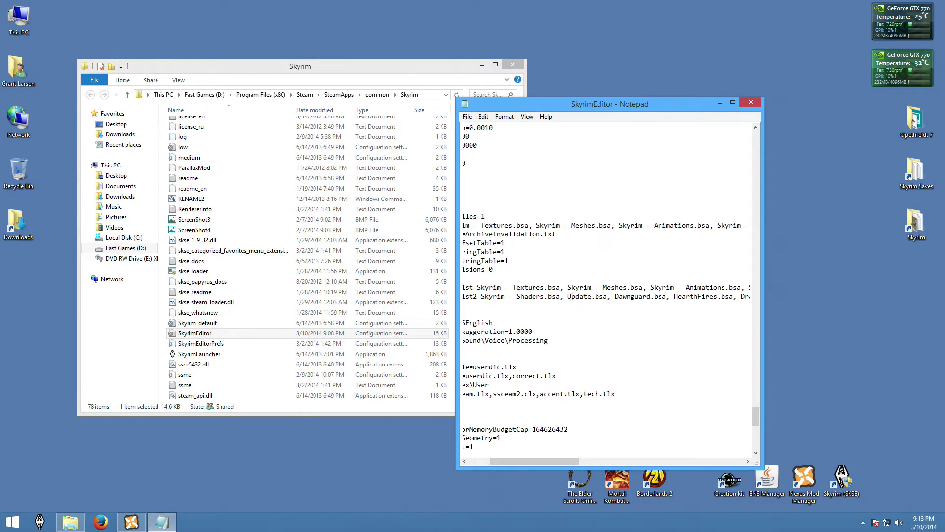
{"action": "left_click_drag", "start_coordinate": [514, 463], "coordinate": [555, 463]}
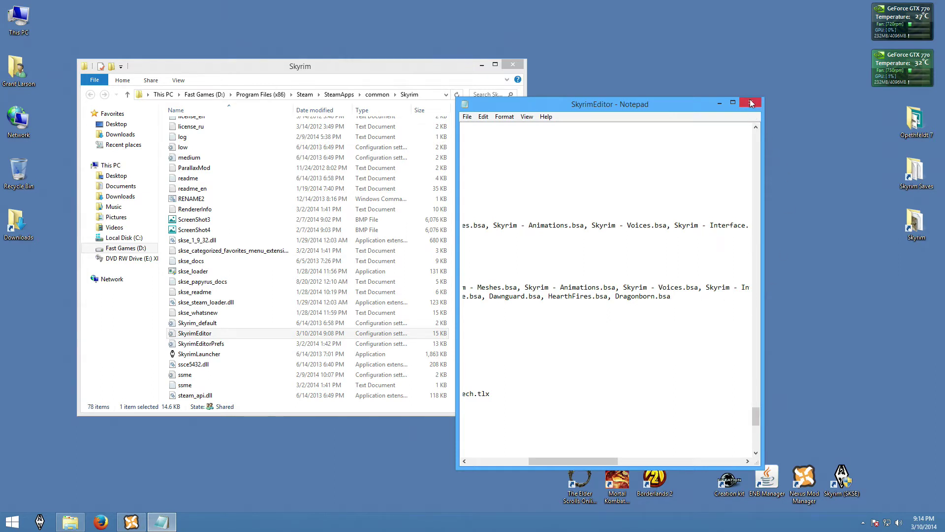
{"action": "left_click", "coordinate": [467, 116]}
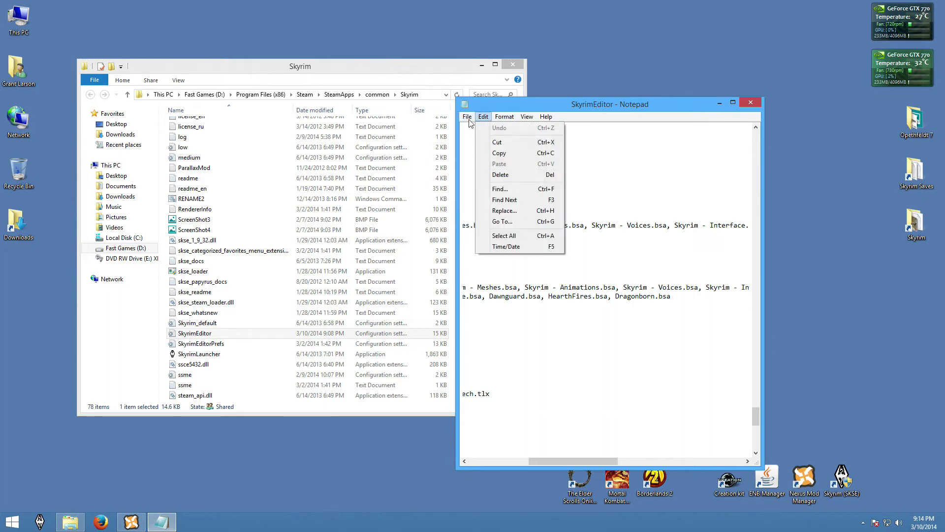
{"action": "left_click", "coordinate": [483, 149]}
Step: Close Notepad and the Skyrim folder, then launch Creation Kit from its desktop shortcut
{"action": "left_click", "coordinate": [749, 103]}
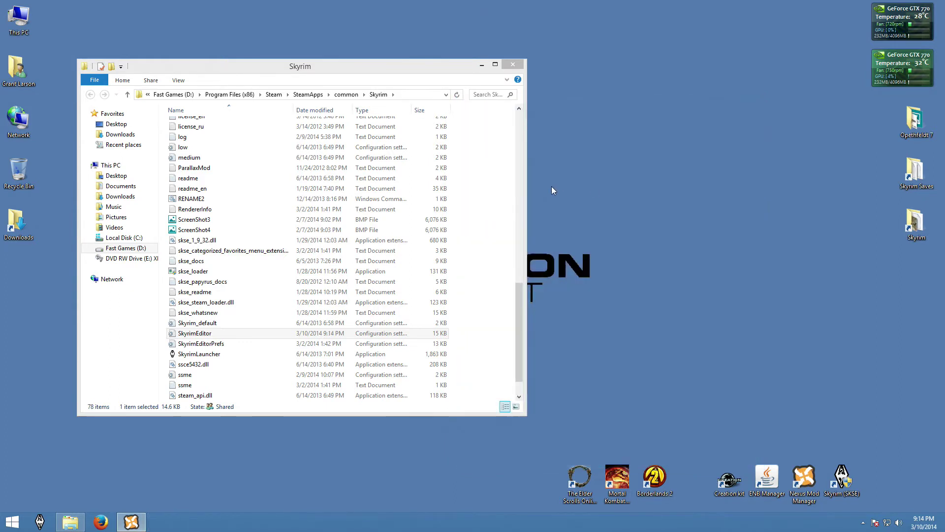
{"action": "left_click", "coordinate": [513, 66]}
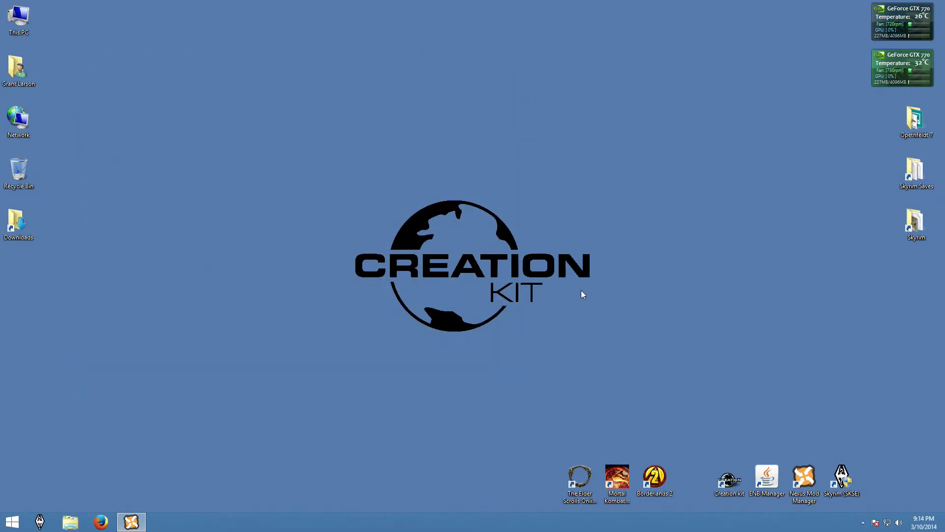
{"action": "double_click", "coordinate": [731, 485]}
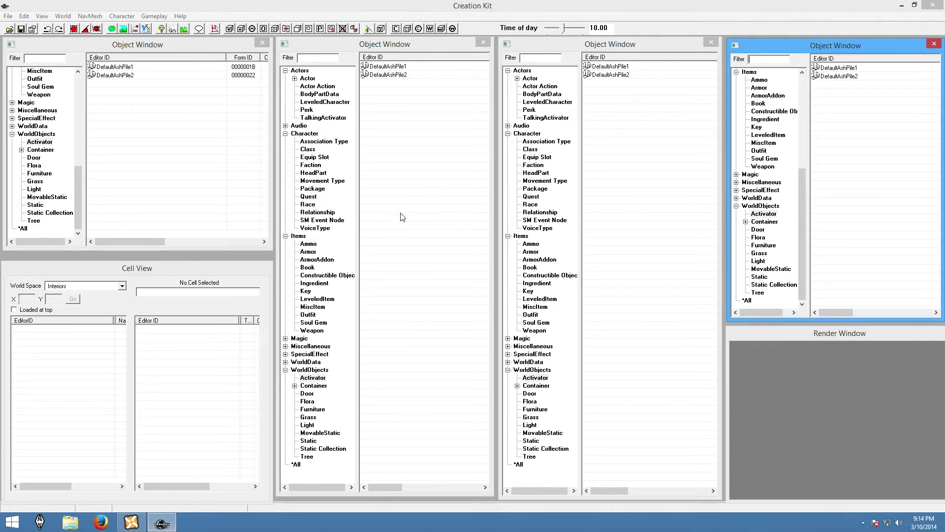
Step: Tick Skyrim.esm in the Data dialog and start loading it
{"action": "left_click", "coordinate": [9, 30]}
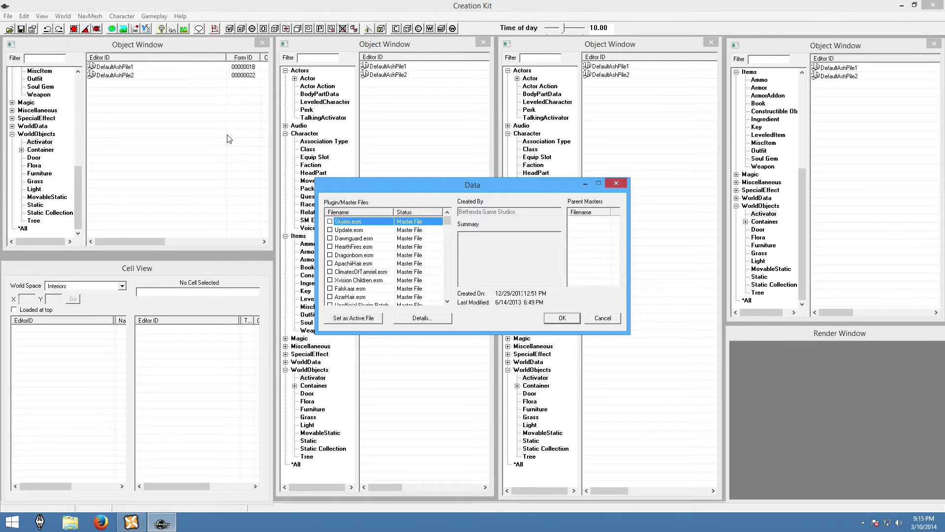
{"action": "left_click", "coordinate": [330, 222]}
{"action": "left_click", "coordinate": [561, 319]}
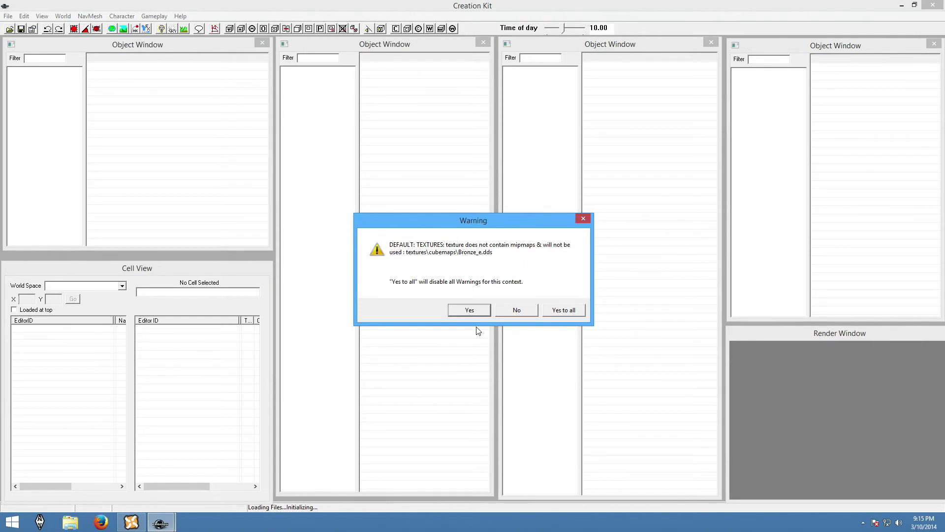
Step: Dismiss the mipmap, missing-texture, shader assertion and navmesh warnings so Skyrim.esm finishes loading
{"action": "left_click", "coordinate": [573, 313]}
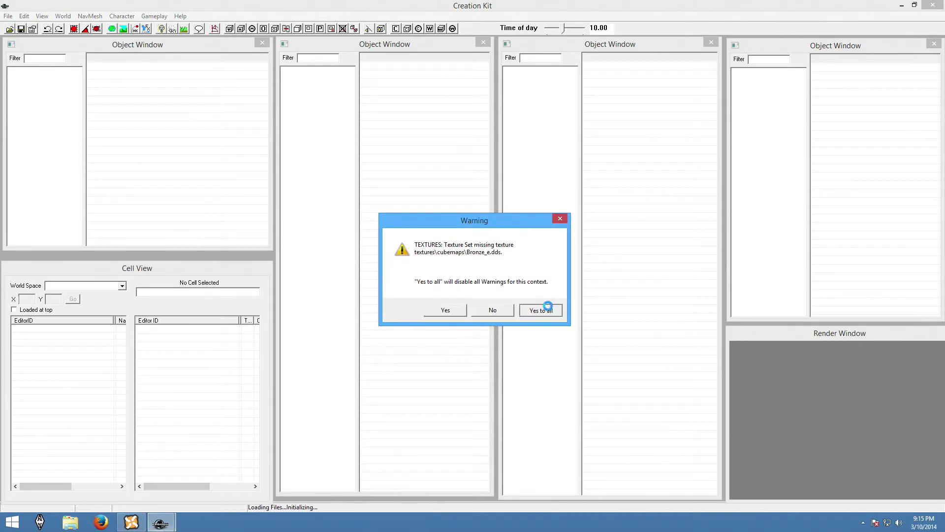
{"action": "left_click", "coordinate": [548, 309]}
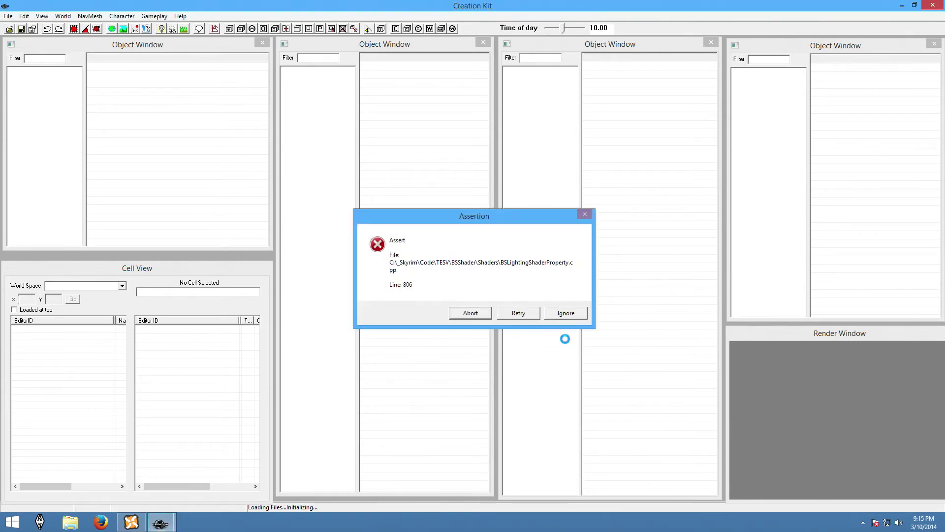
{"action": "left_click", "coordinate": [565, 314]}
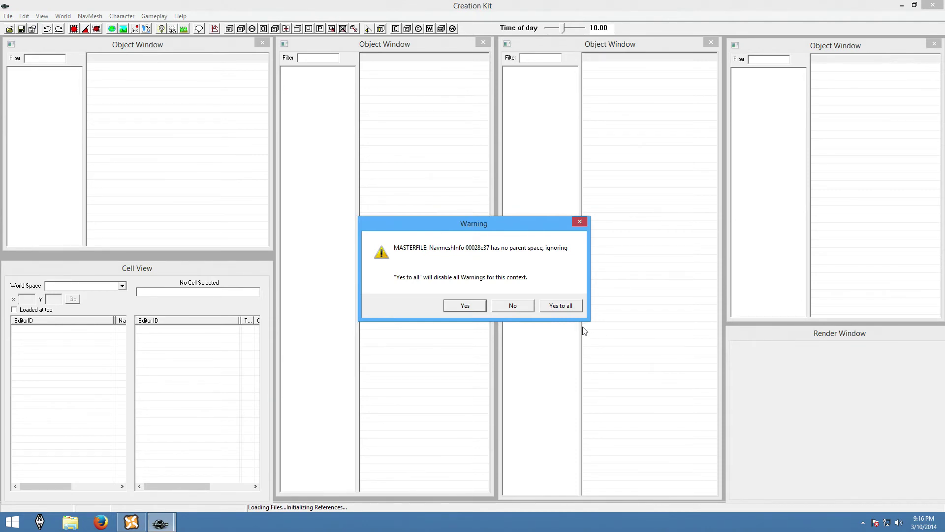
{"action": "left_click", "coordinate": [557, 309]}
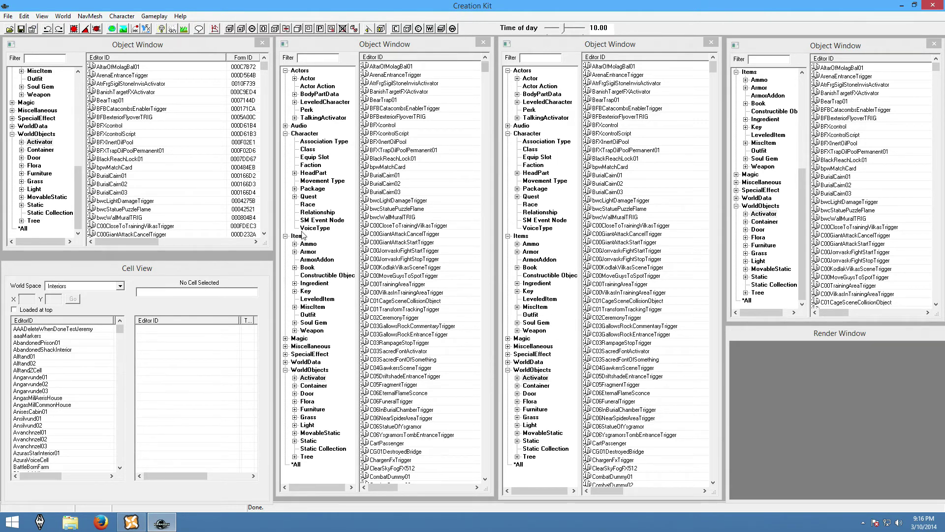
Step: Save the loaded data as a new plugin named TestMod.esp
{"action": "left_click", "coordinate": [21, 30]}
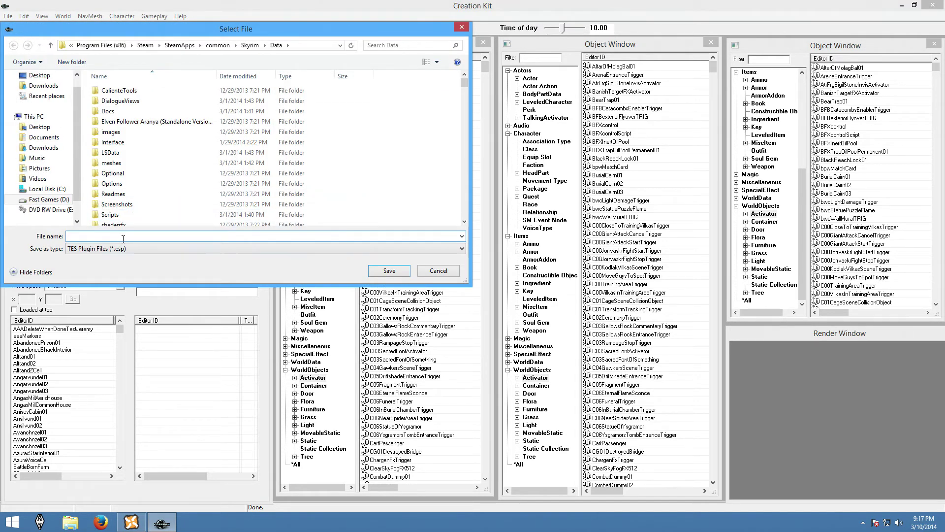
{"action": "type", "text": "Tes"}
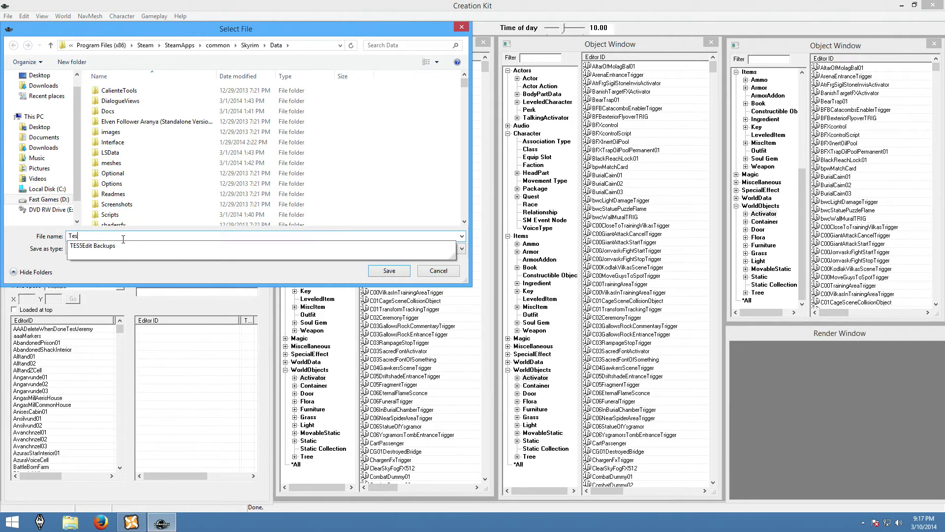
{"action": "type", "text": "tMod"}
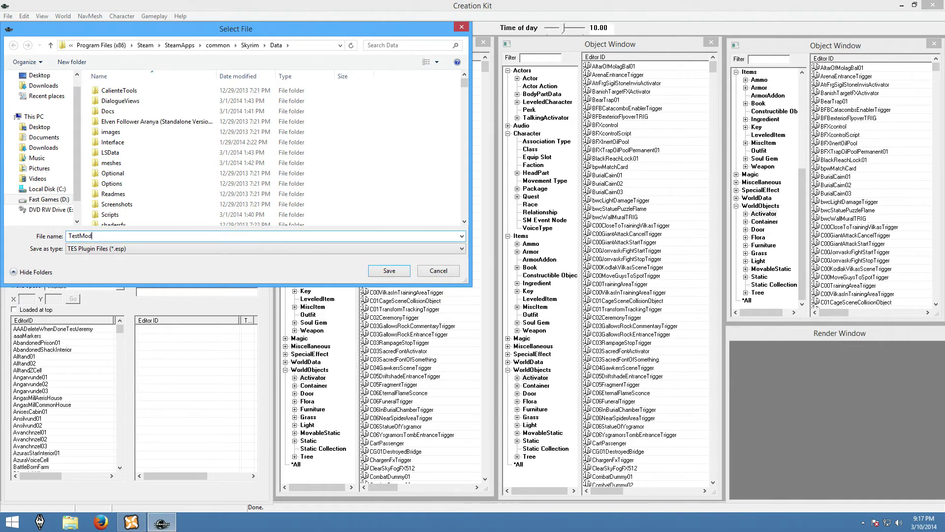
{"action": "left_click", "coordinate": [388, 270]}
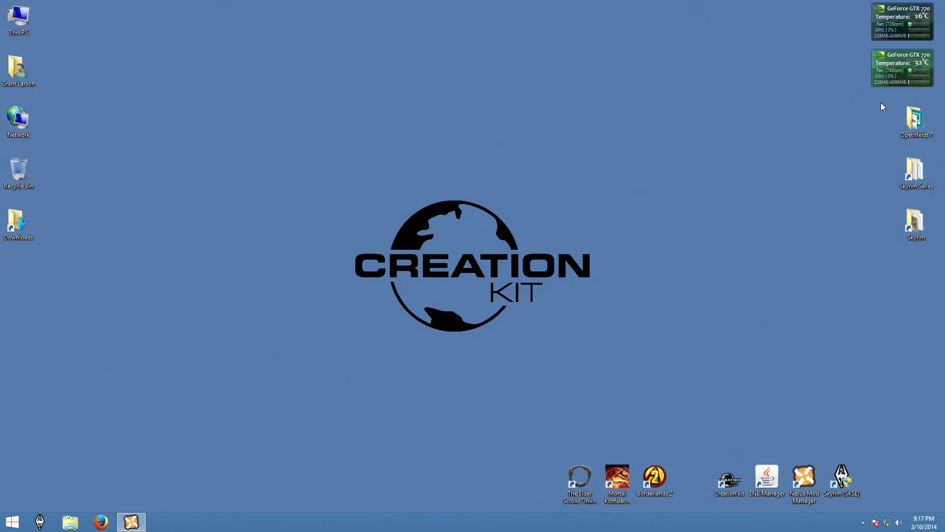
Step: Relaunch Creation Kit and open the Data file list, scrolled down to TestMod.esp
{"action": "double_click", "coordinate": [729, 476]}
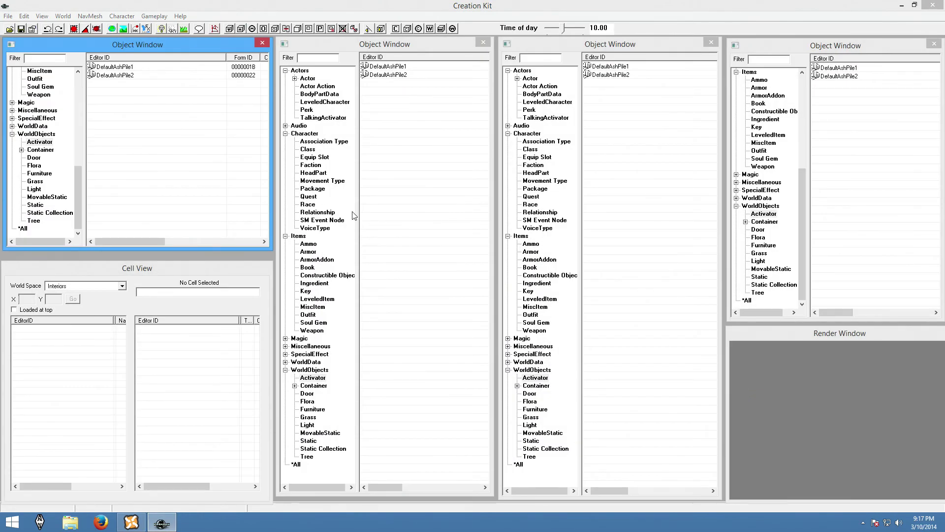
{"action": "left_click", "coordinate": [9, 30]}
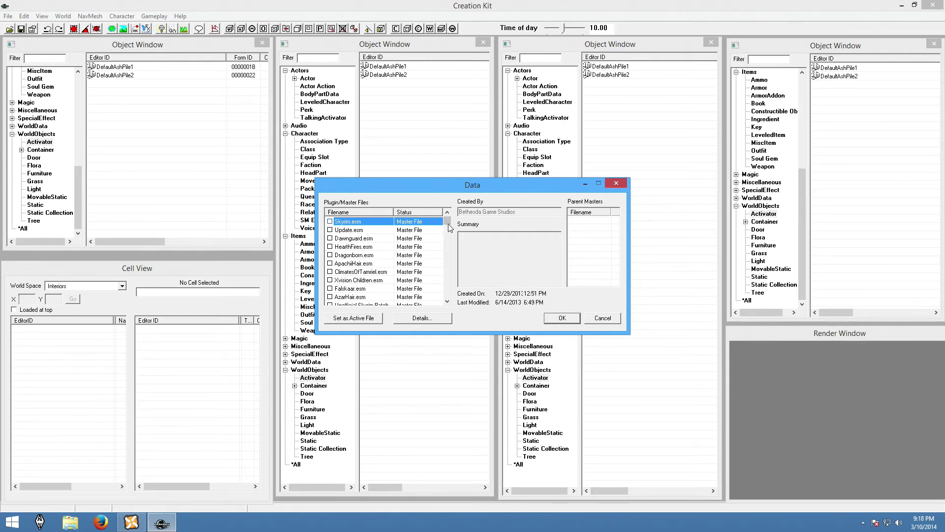
{"action": "left_click_drag", "start_coordinate": [448, 222], "coordinate": [453, 303]}
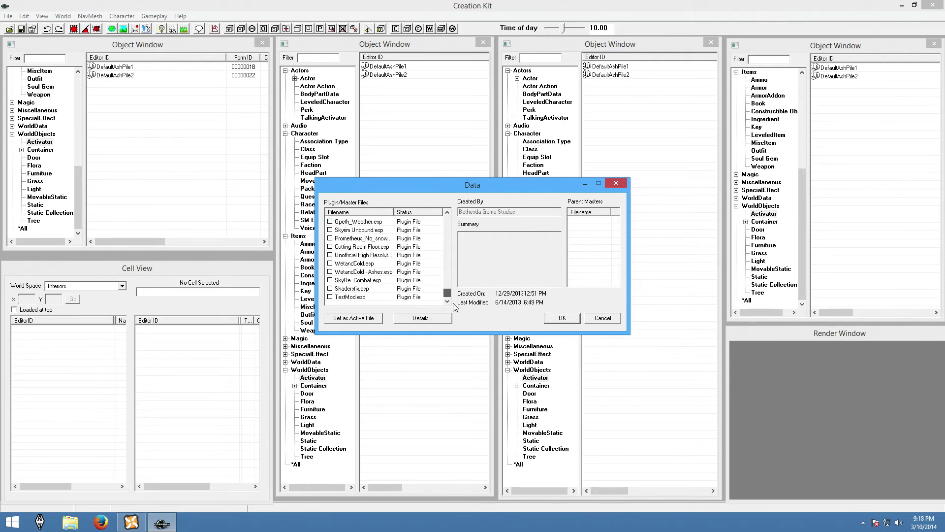
Step: Compare TestMod.esp with SkyRe_Combat.esp in the Data list, then set TestMod.esp as the Active File
{"action": "left_click", "coordinate": [371, 298]}
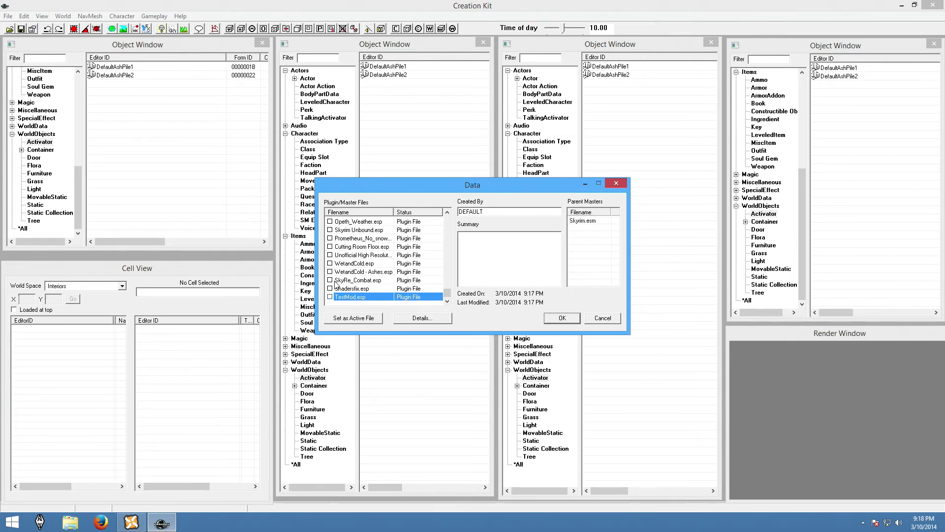
{"action": "left_click", "coordinate": [368, 283]}
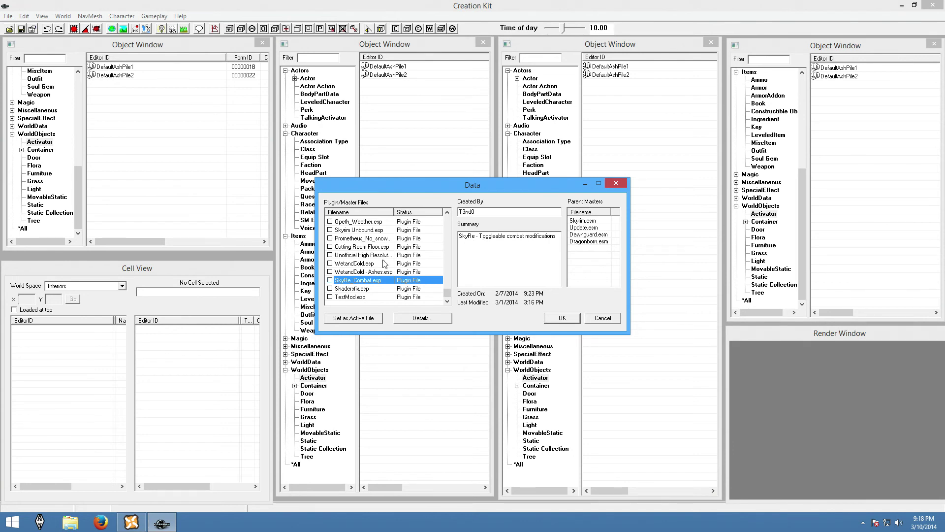
{"action": "left_click", "coordinate": [349, 296]}
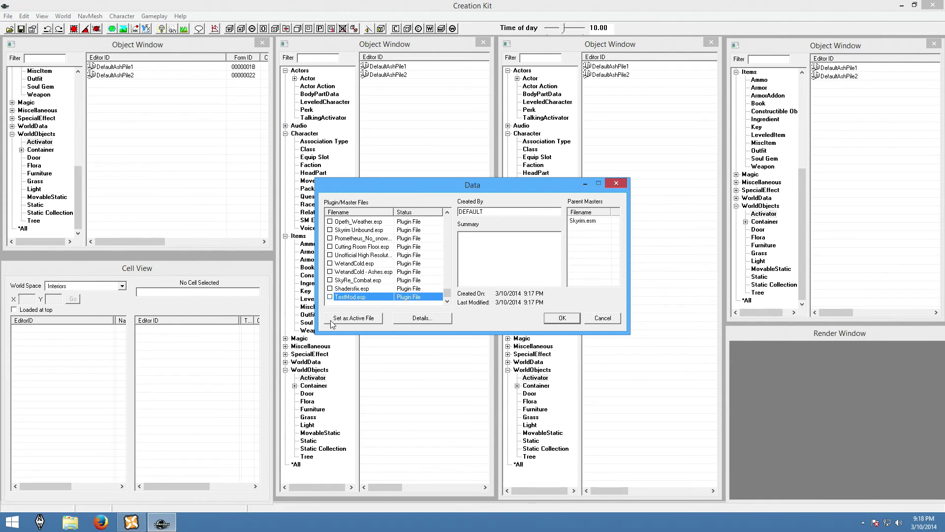
{"action": "left_click", "coordinate": [367, 320]}
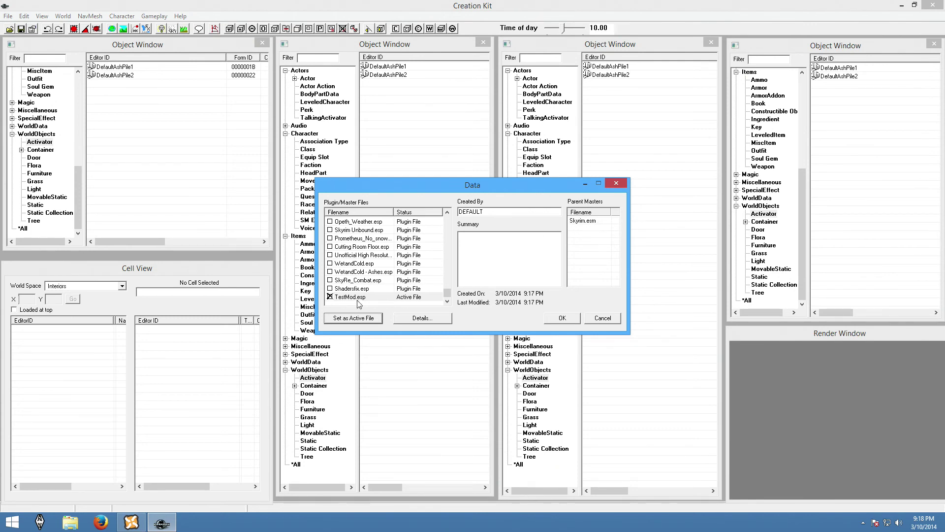
Step: Load the data with TestMod.esp active, dismissing the mipmap, texture, shader and navmesh warnings
{"action": "left_click", "coordinate": [562, 318]}
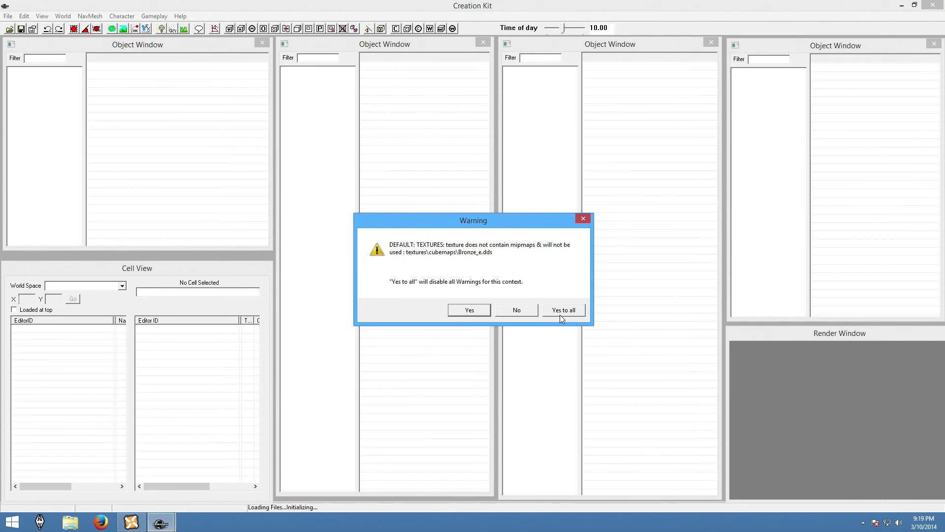
{"action": "left_click", "coordinate": [560, 313]}
{"action": "left_click", "coordinate": [554, 315]}
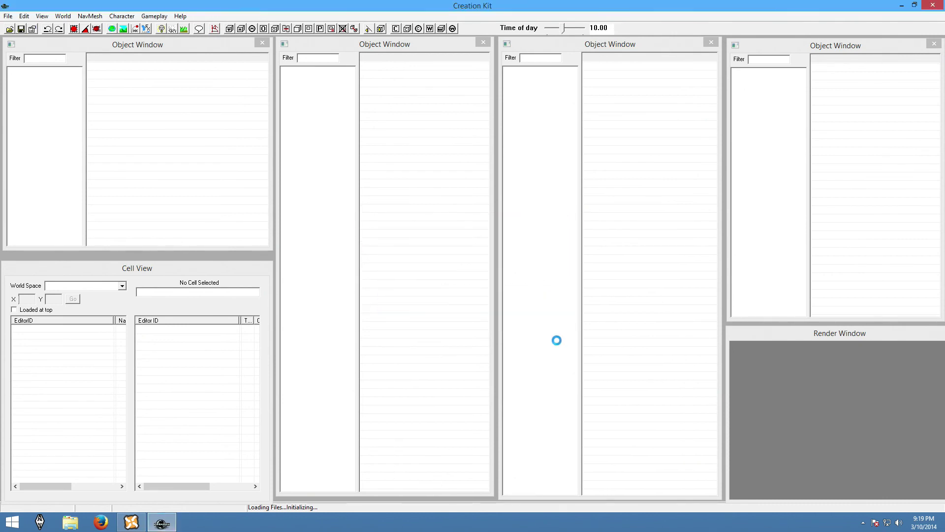
{"action": "left_click", "coordinate": [582, 315]}
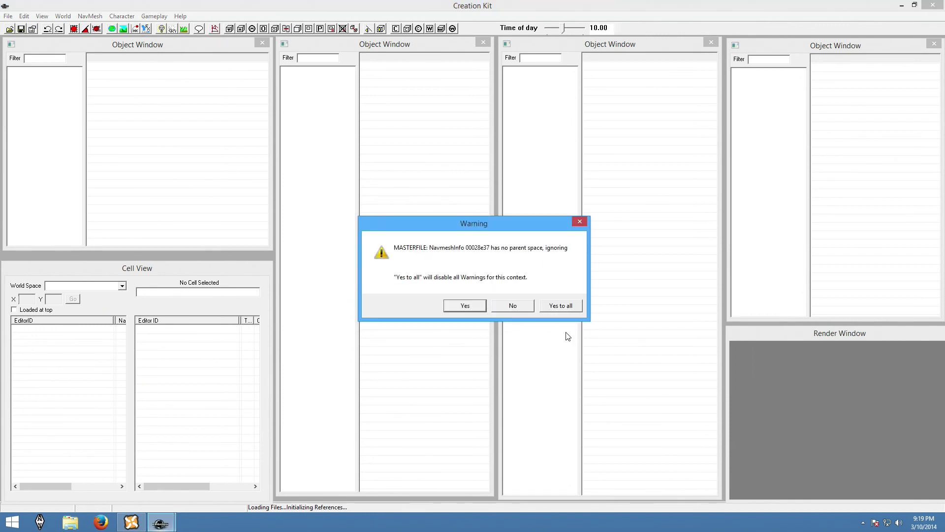
{"action": "left_click", "coordinate": [568, 306]}
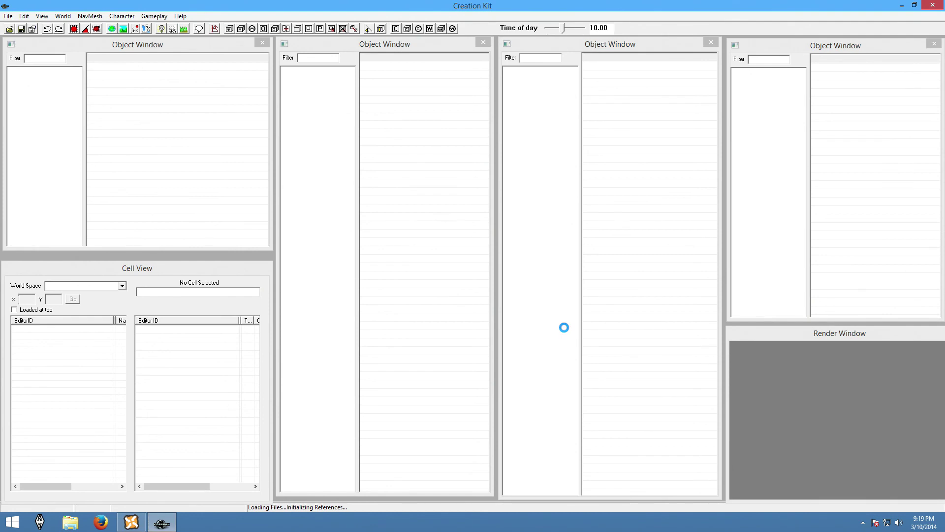